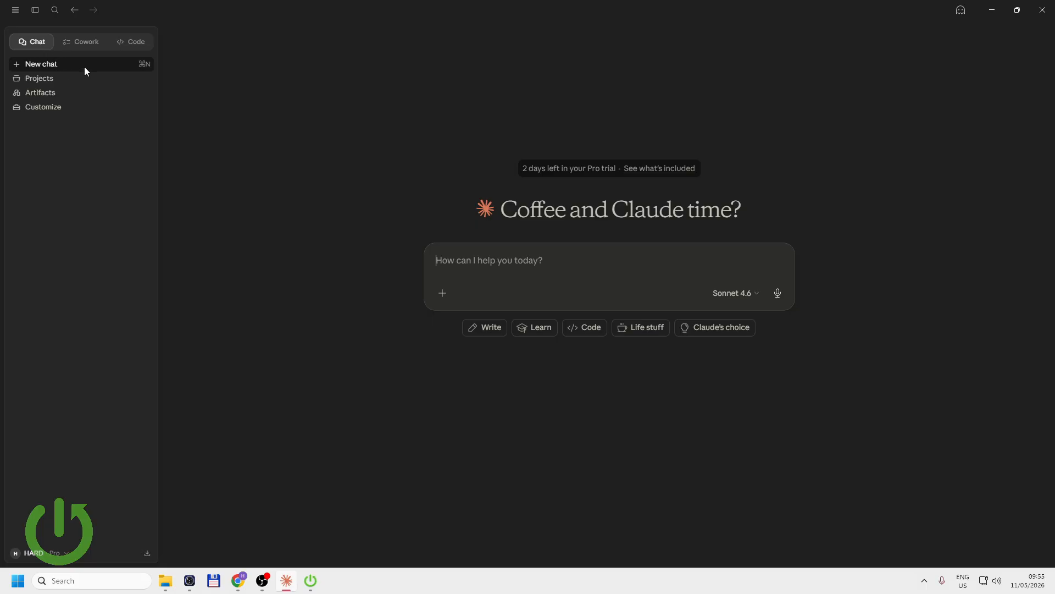
Step: Open the skills page in Cowork's customization settings
{"action": "left_click", "coordinate": [86, 48]}
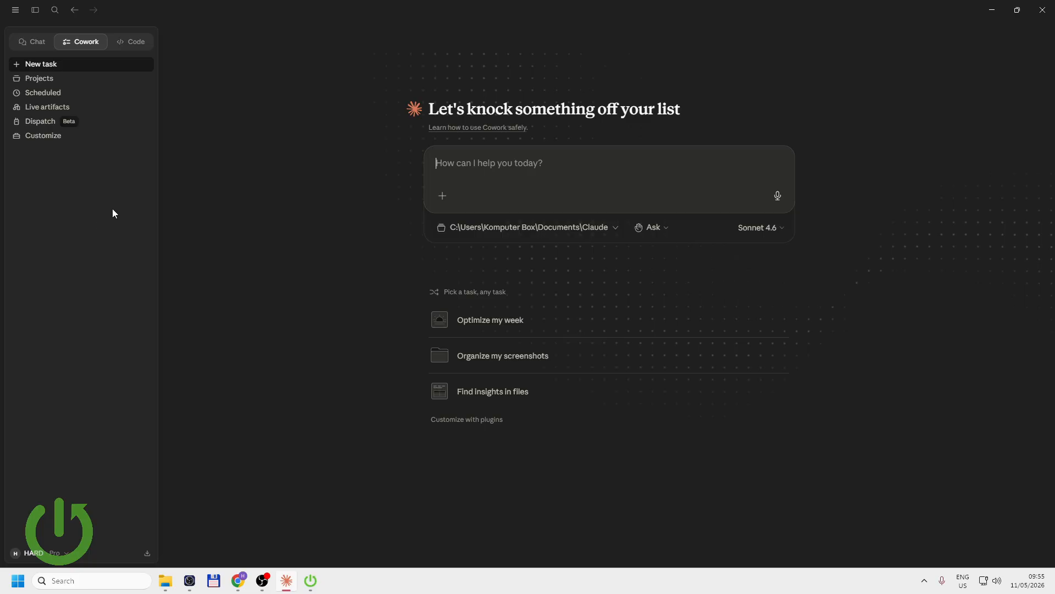
{"action": "left_click", "coordinate": [51, 138]}
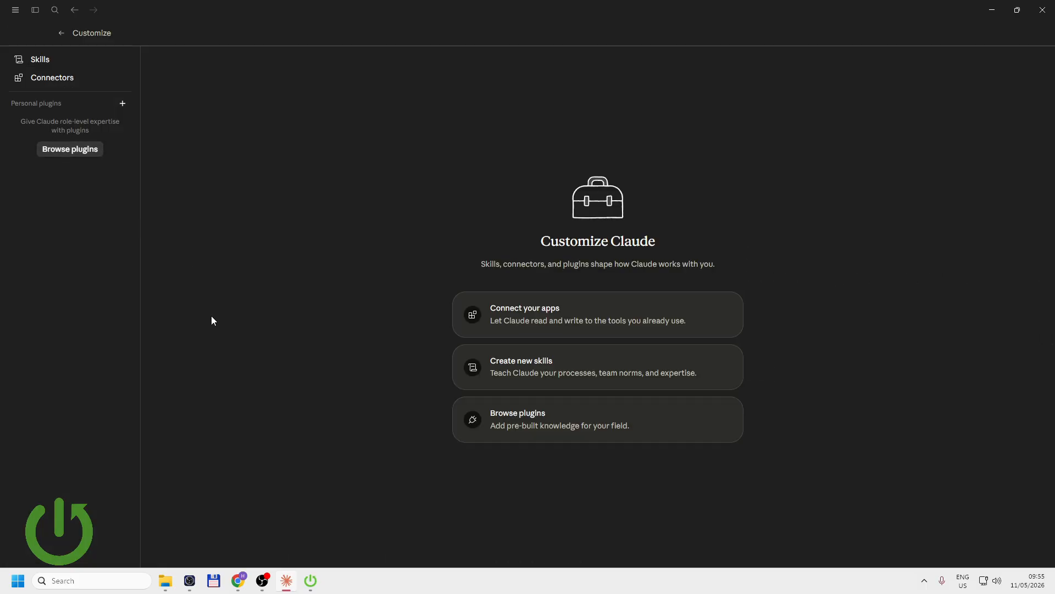
{"action": "left_click", "coordinate": [35, 64]}
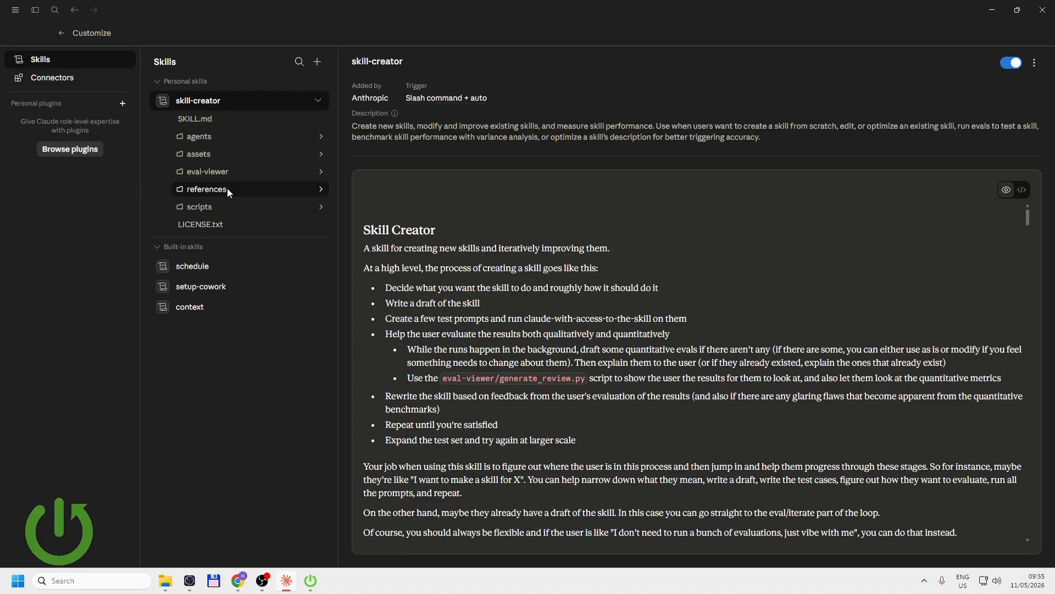
{"action": "left_click", "coordinate": [61, 34]}
{"action": "left_click", "coordinate": [44, 136]}
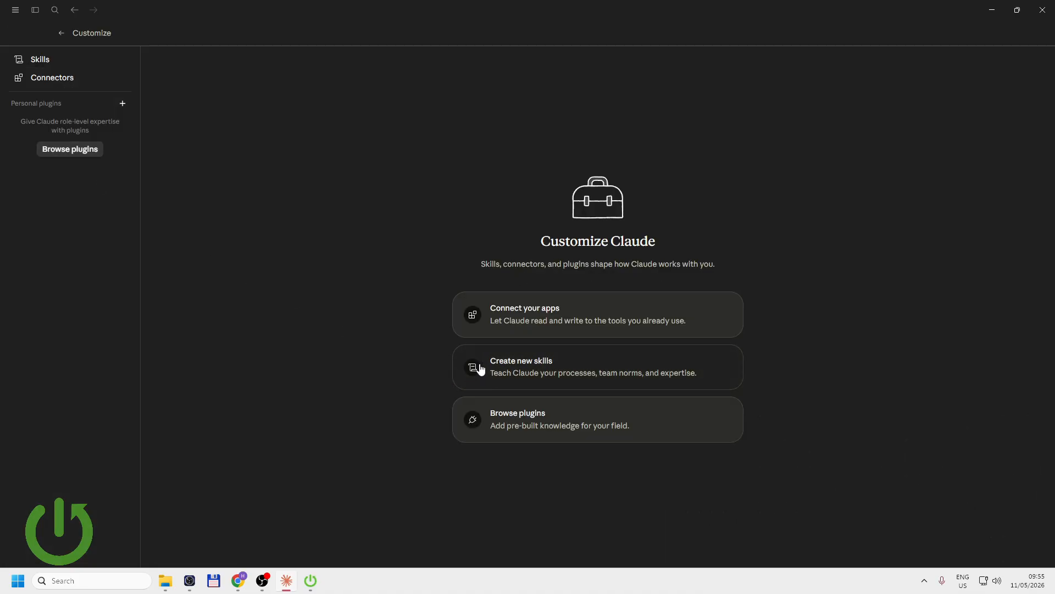
{"action": "left_click", "coordinate": [503, 373]}
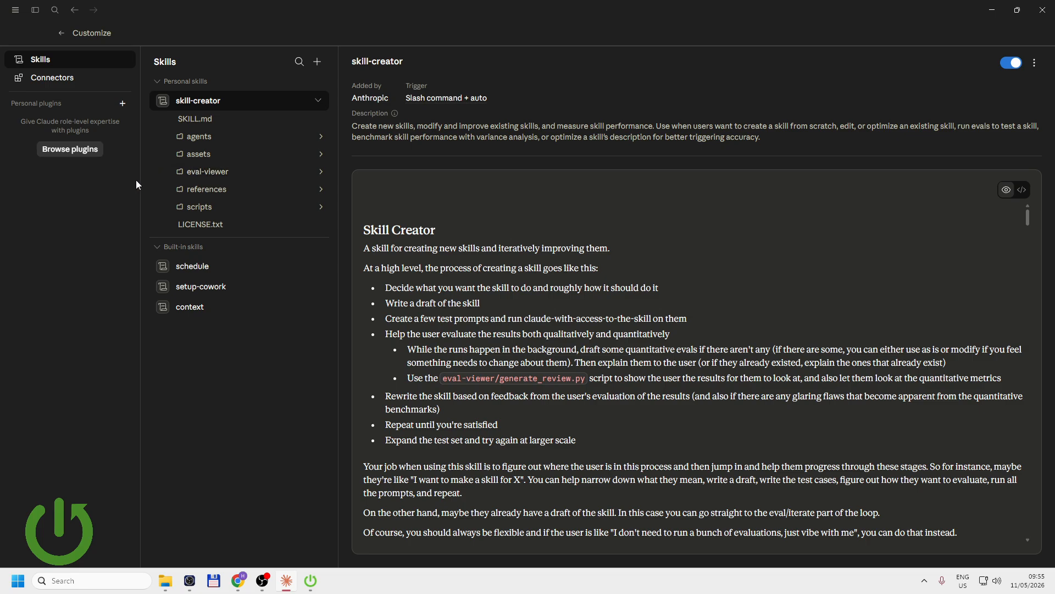
Step: Start a new skill with written instructions and name it weekly-status-report
{"action": "left_click", "coordinate": [317, 61]}
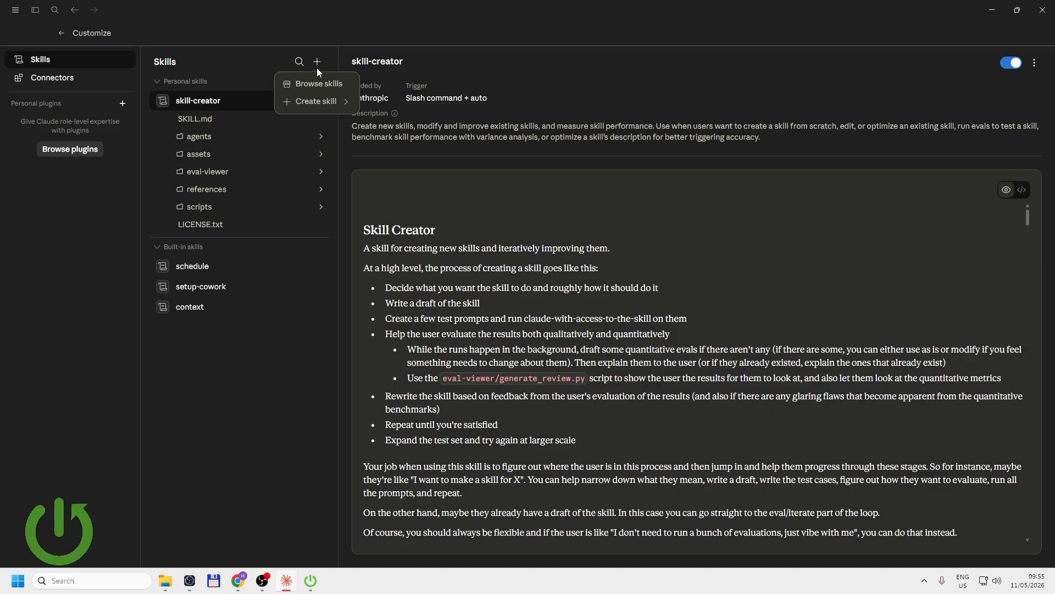
{"action": "mouse_move", "coordinate": [313, 105]}
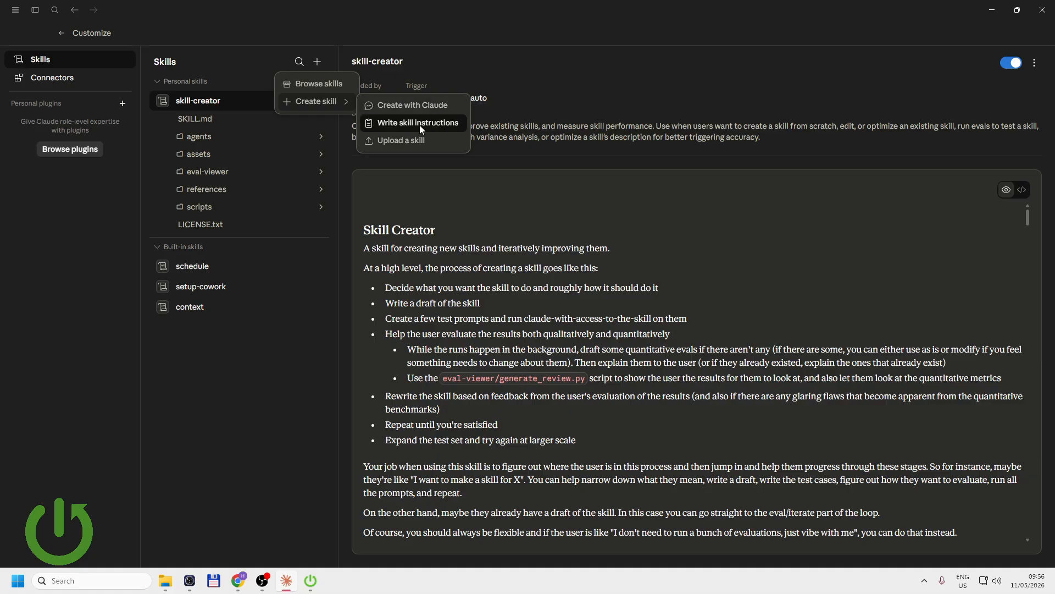
{"action": "left_click", "coordinate": [381, 127]}
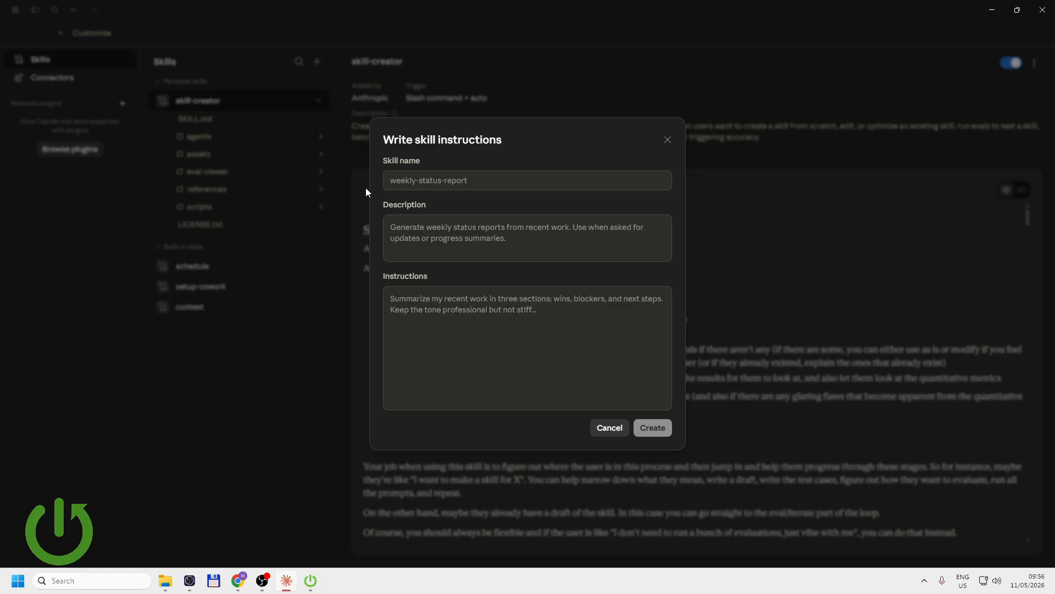
{"action": "type", "text": "weekly-status-report"}
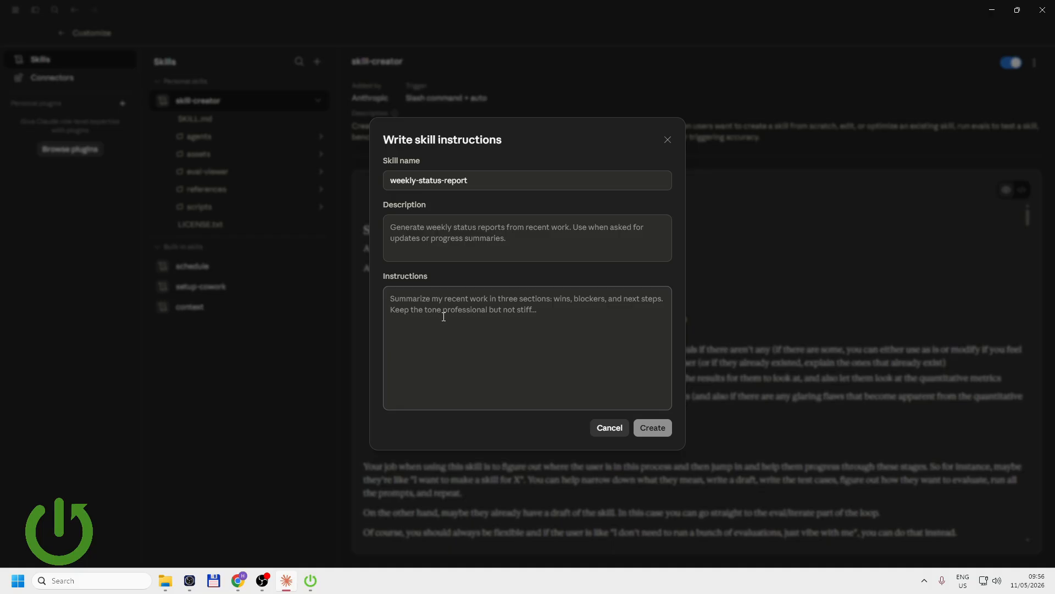
Step: Begin the skill's instructions with "The skill should take messy bullet-point notes from a work week"
{"action": "left_click", "coordinate": [403, 313]}
{"action": "type", "text": "The sk"}
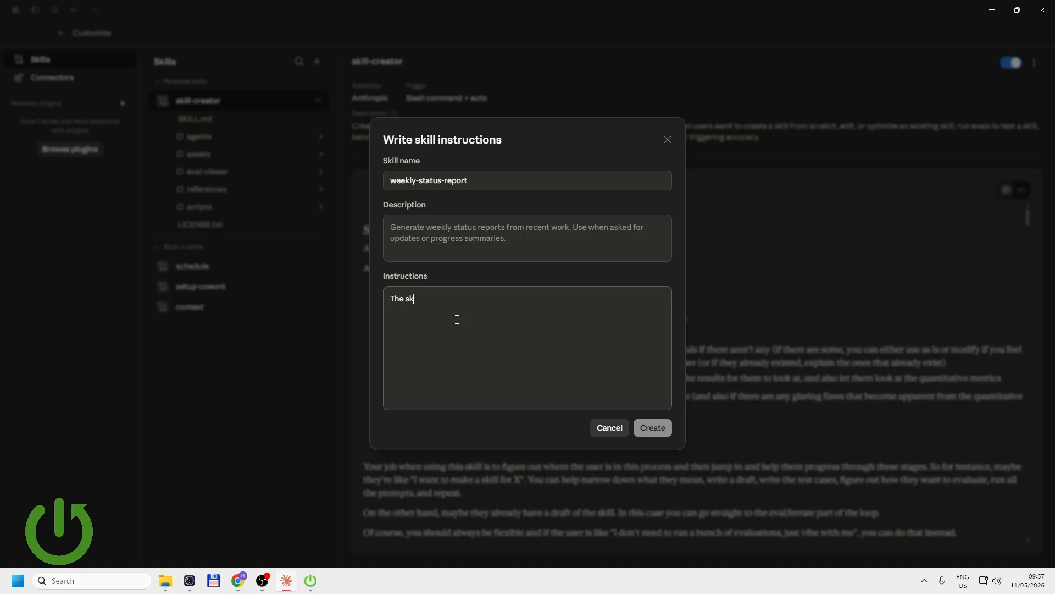
{"action": "type", "text": "illl shoud"}
{"action": "key", "text": "BackSpace"}
{"action": "type", "text": "ldtake messy be"}
{"action": "key", "text": "BackSpace"}
{"action": "key", "text": "BackSpace"}
{"action": "key", "text": "BackSpace"}
{"action": "type", "text": "bullet-point notes"}
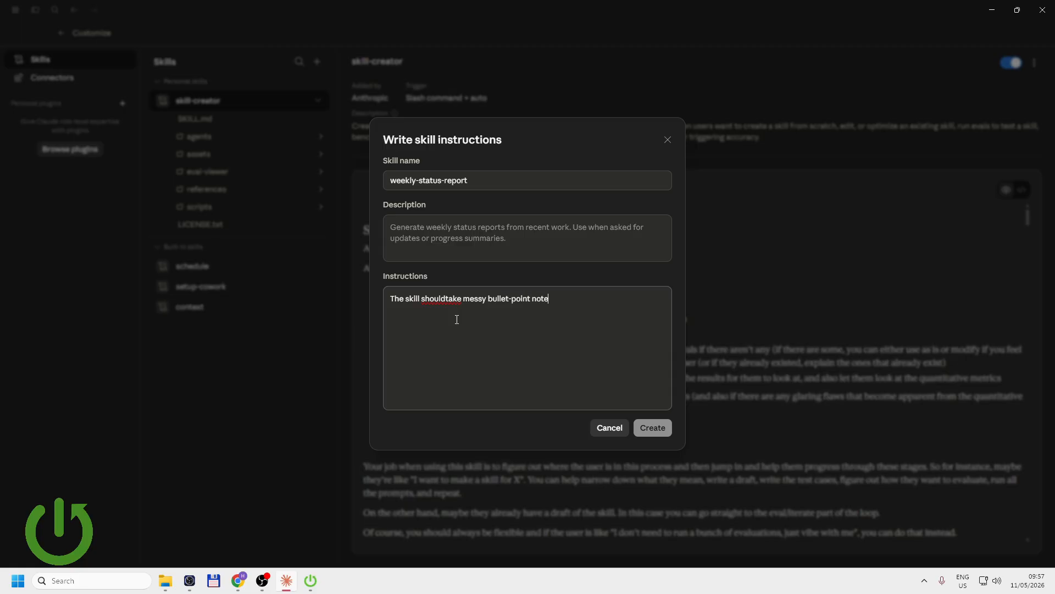
{"action": "left_click", "coordinate": [446, 300]}
{"action": "type", "text": "from a work week"}
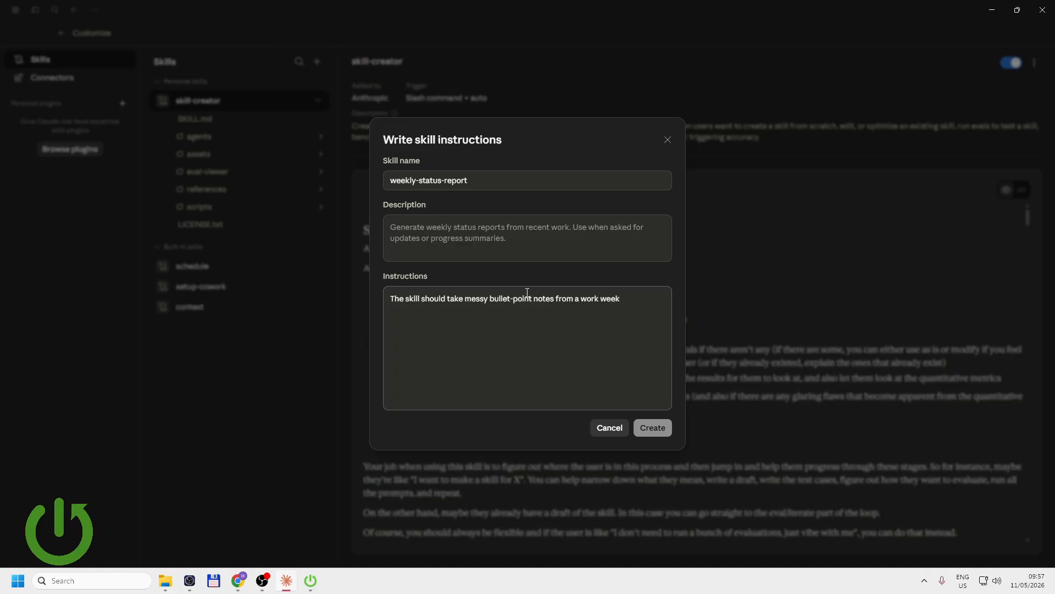
Step: Continue the instructions sentence with "and turn them into a clean, professional status report:"
{"action": "type", "text": " and turn t"}
{"action": "type", "text": " them"}
{"action": "type", "text": " into a c"}
{"action": "type", "text": "lean, "}
{"action": "type", "text": "pro"}
{"action": "type", "text": "fessional"}
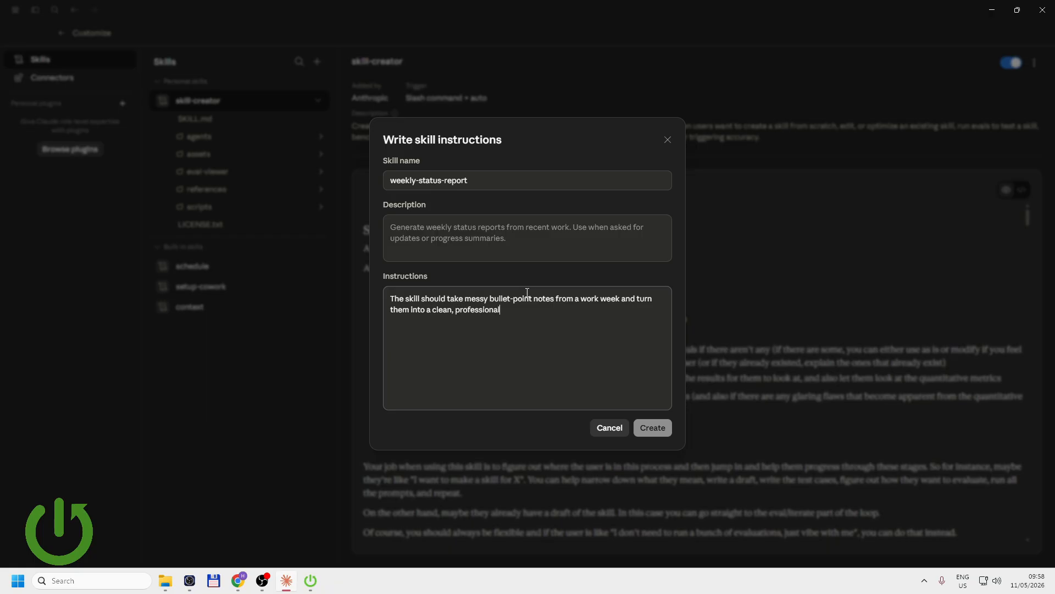
{"action": "type", "text": " status reprort"}
{"action": "left_click", "coordinate": [540, 314]}
{"action": "key", "text": "Delete"}
{"action": "key", "text": "Delete"}
{"action": "type", "text": "o"}
Step: List "- What was accomplished", "- What's in progress" and "- Blockers" on separate lines under the opening sentence of the instructions
{"action": "left_click", "coordinate": [526, 332]}
{"action": "type", "text": "- What was acco"}
{"action": "key", "text": "BackSpace"}
{"action": "type", "text": "ompli"}
{"action": "type", "text": "shed "}
{"action": "type", "text": "- Wh"}
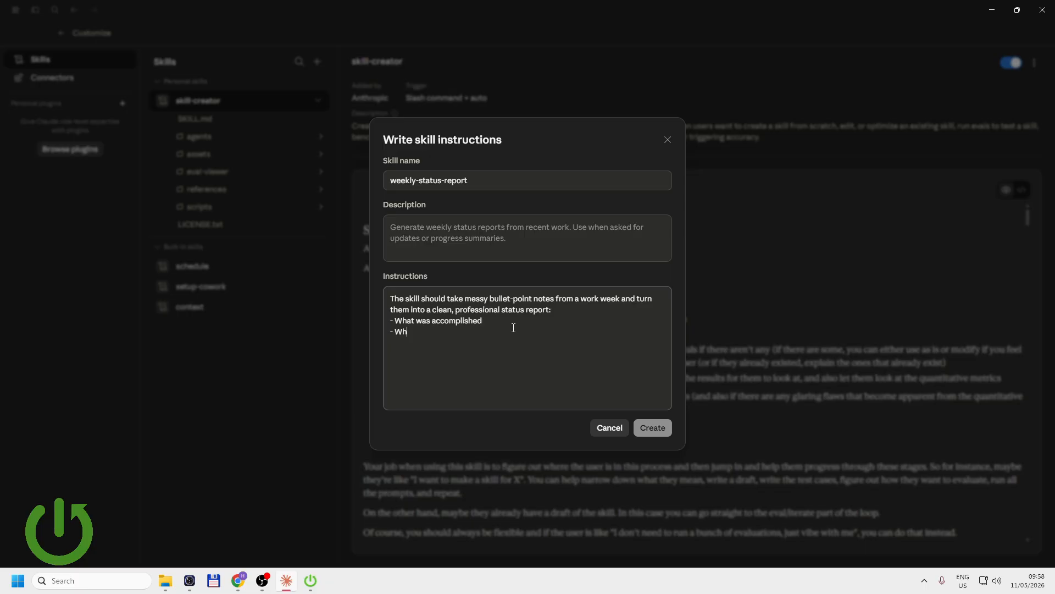
{"action": "type", "text": "at's in procr"}
{"action": "key", "text": "BackSpace"}
{"action": "key", "text": "BackSpace"}
{"action": "type", "text": "groe"}
{"action": "type", "text": "ress - Blockers"}
Step: Add "- Next week's priorities" as the last item of the instructions list
{"action": "key", "text": "Return"}
{"action": "type", "text": "Next"}
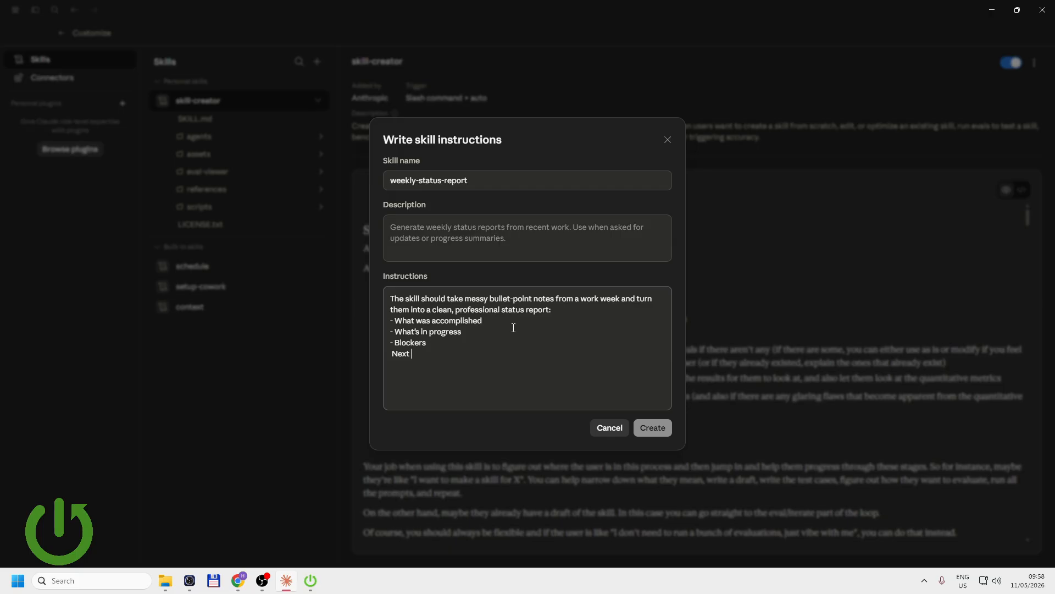
{"action": "key", "text": "BackSpace"}
{"action": "key", "text": "BackSpace"}
{"action": "key", "text": "BackSpace"}
{"action": "type", "text": "Next week;s"}
{"action": "key", "text": "BackSpace"}
{"action": "key", "text": "BackSpace"}
{"action": "type", "text": ";s"}
{"action": "key", "text": "BackSpace"}
{"action": "key", "text": "BackSpace"}
{"action": "type", "text": "'s priorities"}
Step: After a blank line, close the instructions with "Output should be formatted text, ready to paste into email."
{"action": "key", "text": "Return"}
{"action": "key", "text": "Return"}
{"action": "type", "text": "Output shold "}
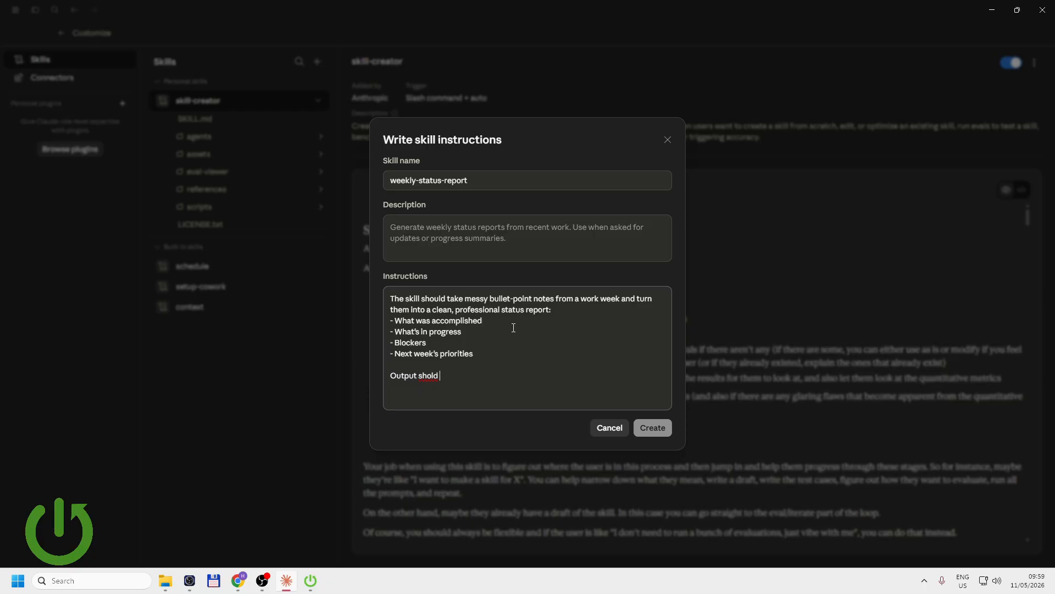
{"action": "type", "text": "be formatted text"}
{"action": "left_click", "coordinate": [429, 381]}
{"action": "type", "text": "u"}
{"action": "left_click", "coordinate": [432, 377]}
{"action": "key", "text": "BackSpace"}
{"action": "left_click", "coordinate": [432, 377]}
{"action": "type", "text": "u"}
{"action": "left_click", "coordinate": [551, 383]}
{"action": "type", "text": ","}
{"action": "key", "text": "BackSpace"}
{"action": "type", "text": ", ready to paste int"}
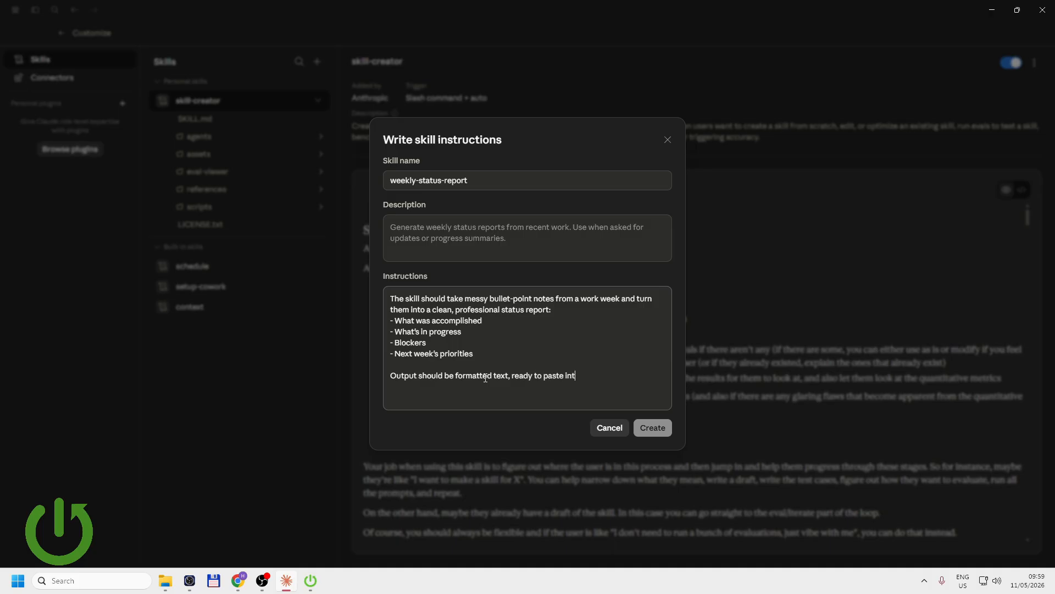
{"action": "type", "text": "o email"}
{"action": "type", "text": "."}
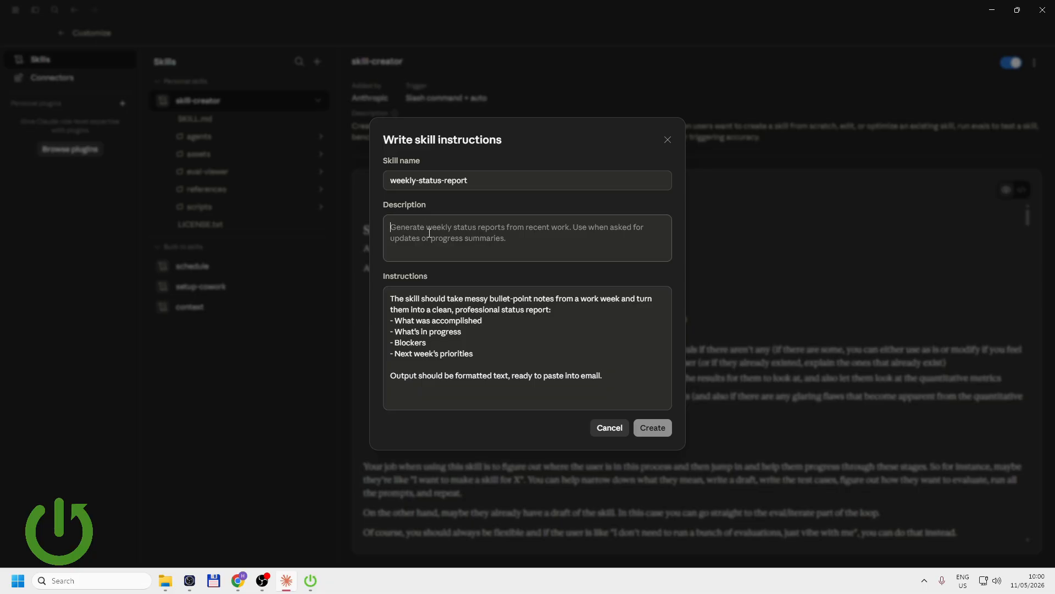
Step: Describe the skill as "Converts a messy weekly bullet-point notes into a clean, structured status report with section." and create it
{"action": "type", "text": "Co"}
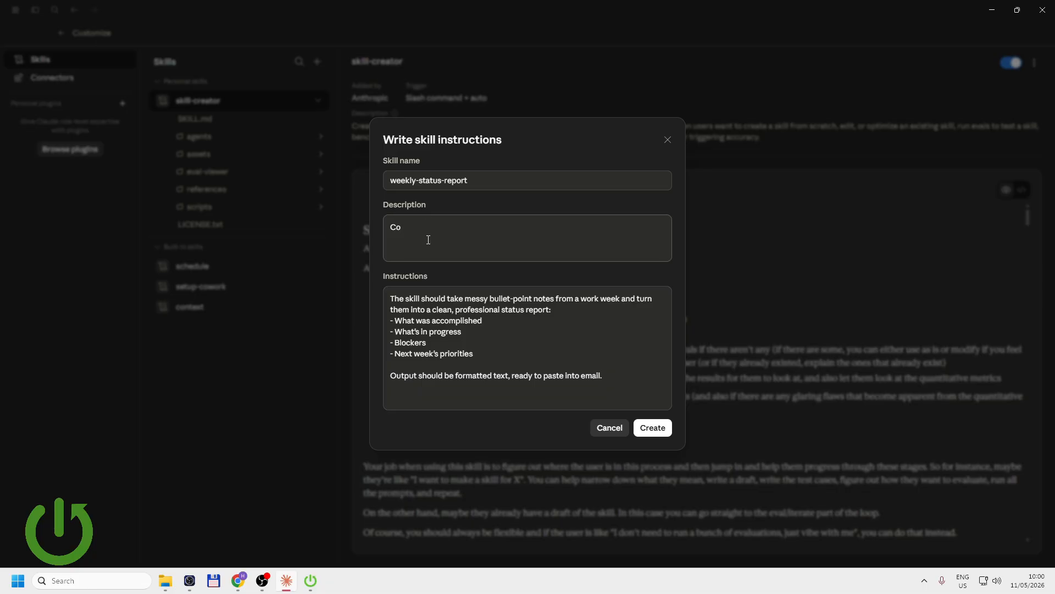
{"action": "type", "text": "nverts a messy weekly by"}
{"action": "key", "text": "BackSpace"}
{"action": "type", "text": "ullet-point notes into"}
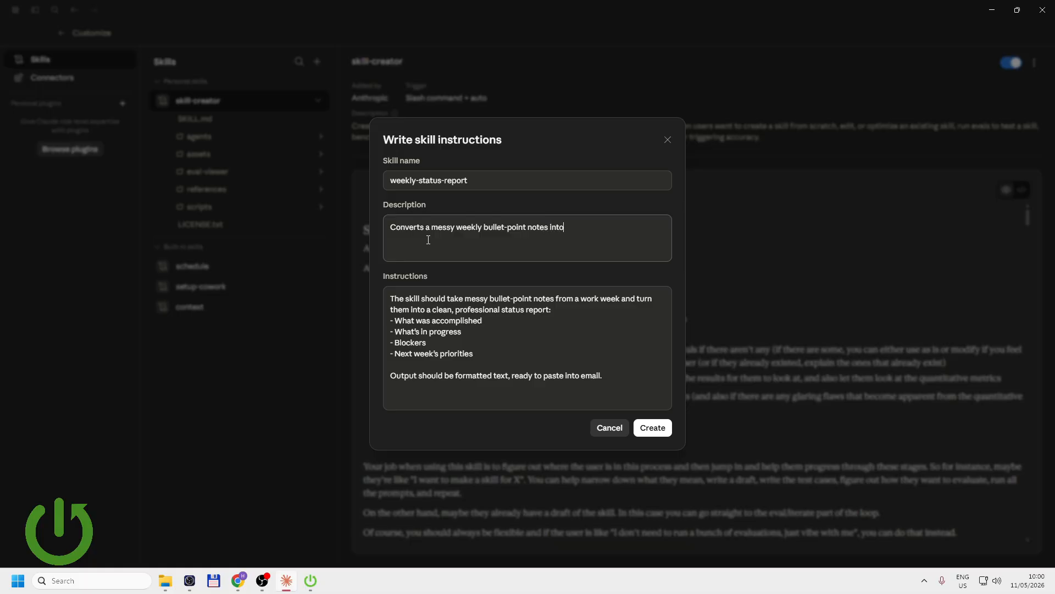
{"action": "type", "text": " a clean, structured status rep"}
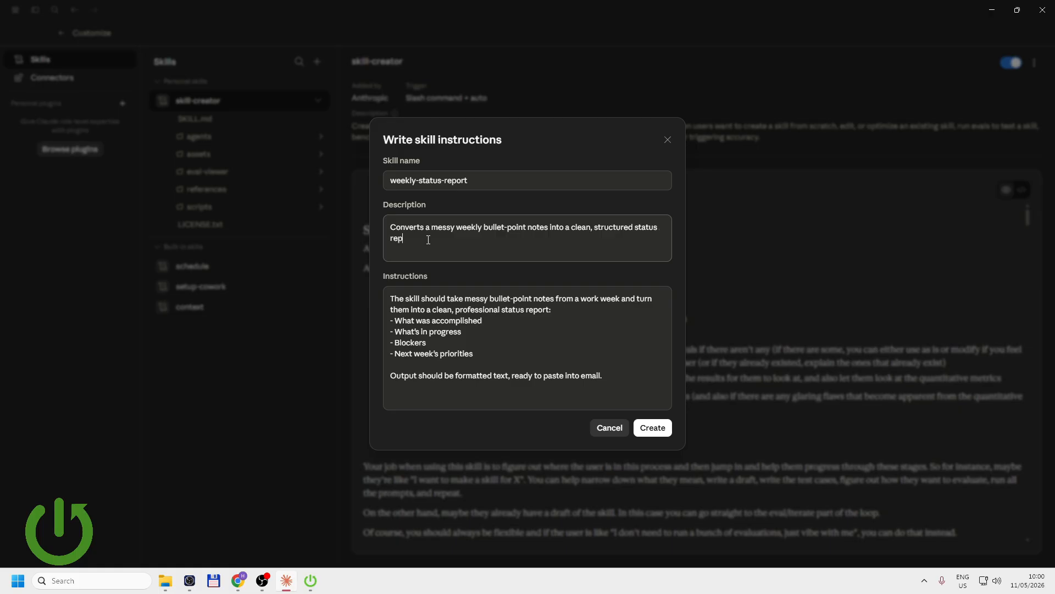
{"action": "type", "text": "ort with section."}
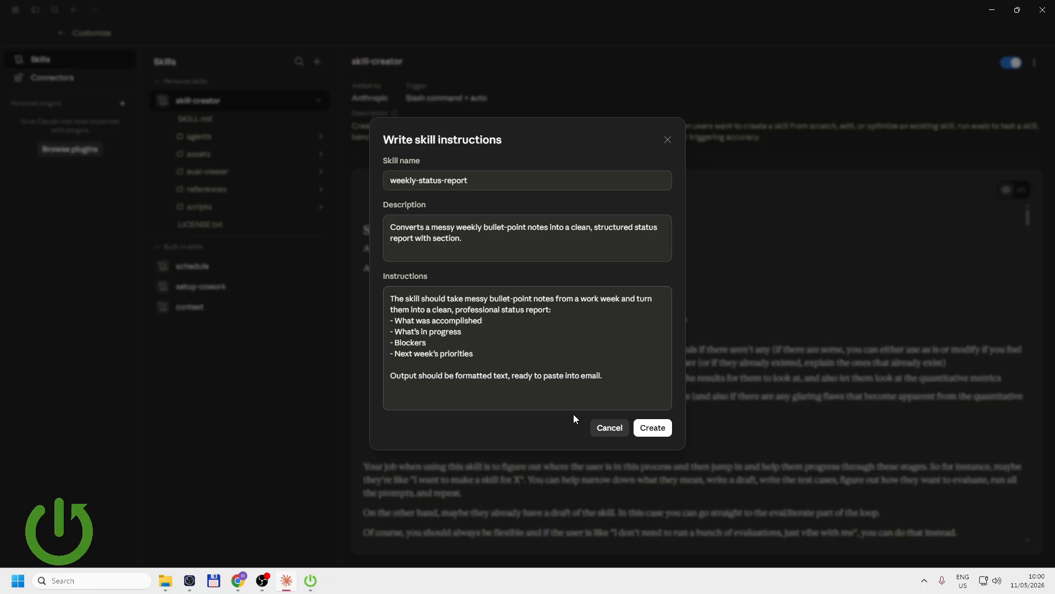
{"action": "left_click", "coordinate": [657, 429]}
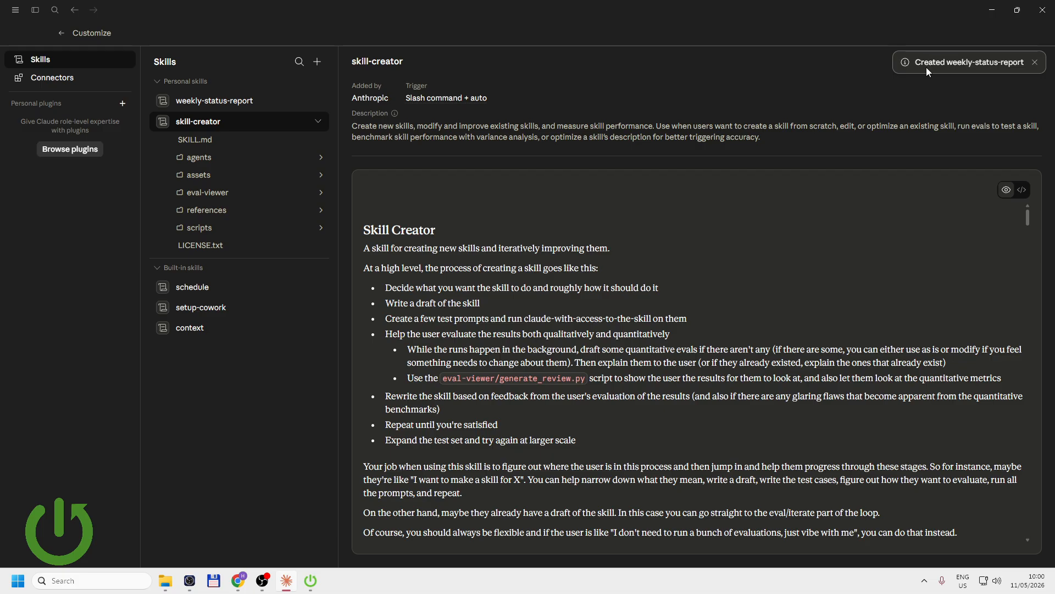
Step: Open the weekly-status-report skill and review its instructions in both source and rendered views
{"action": "left_click", "coordinate": [197, 103]}
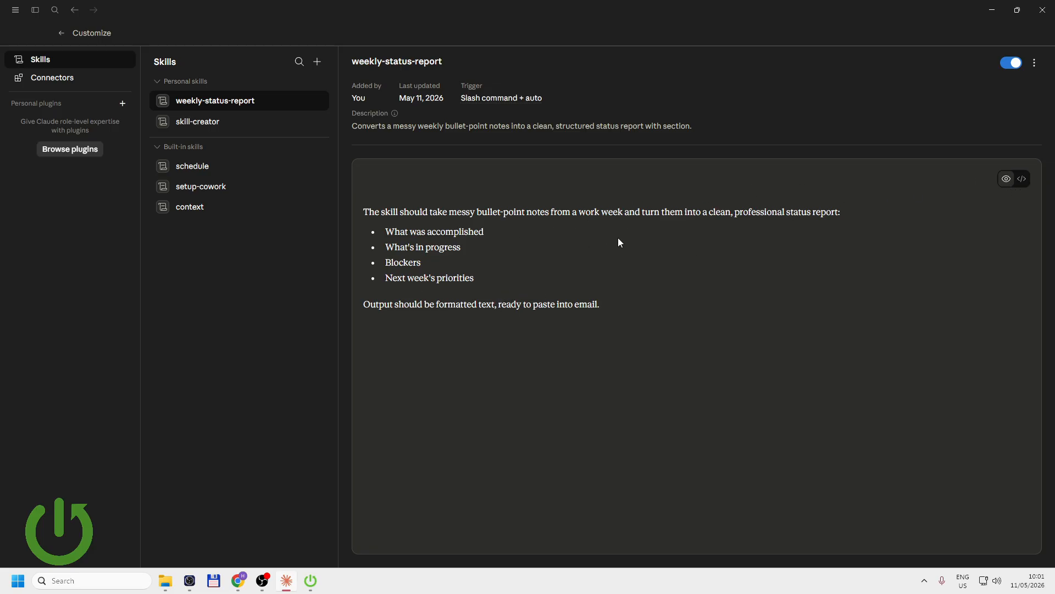
{"action": "left_click", "coordinate": [1023, 179]}
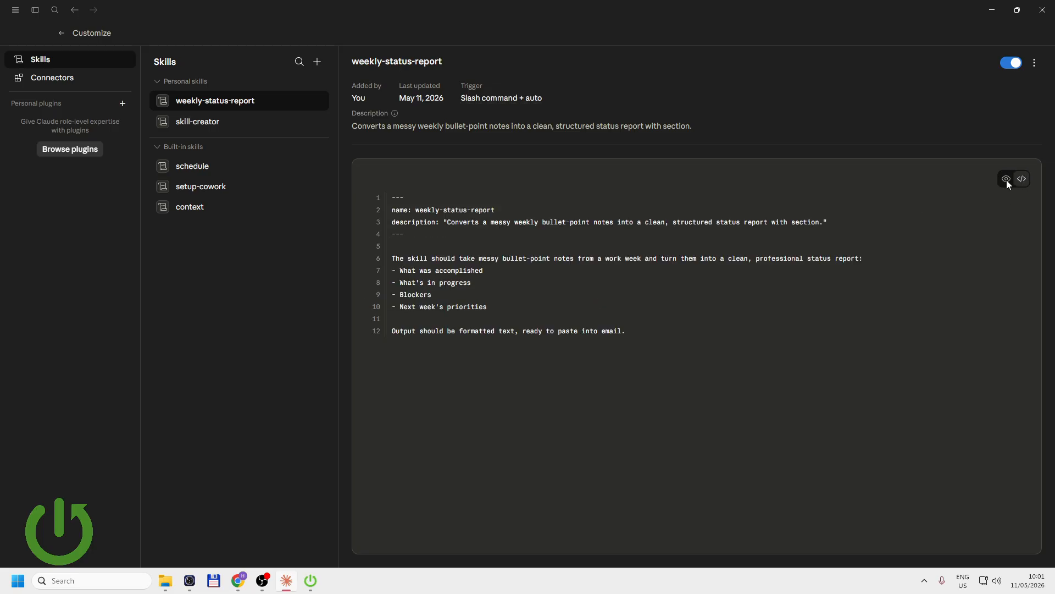
{"action": "left_click", "coordinate": [1007, 179]}
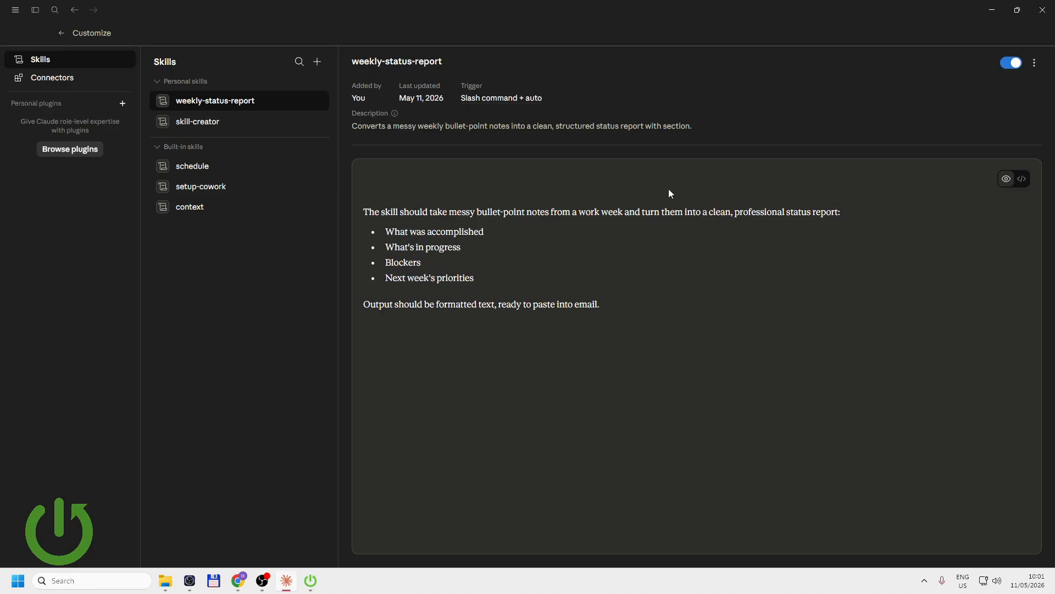
Step: Try the skill in chat, move the suggested prompt into a new Cowork task, and clear it from there
{"action": "left_click", "coordinate": [1035, 64]}
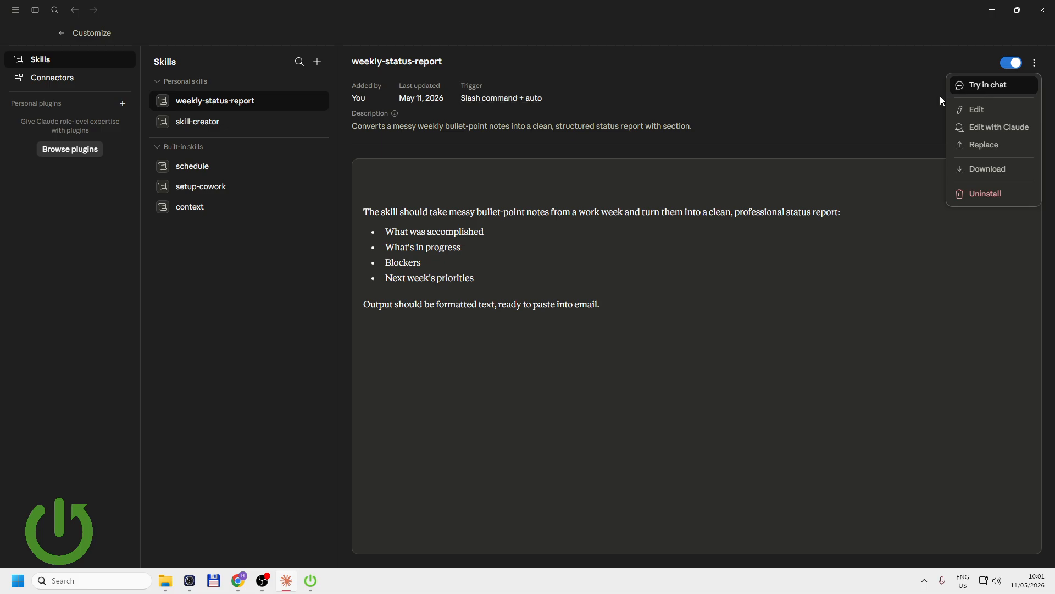
{"action": "left_click", "coordinate": [981, 86]}
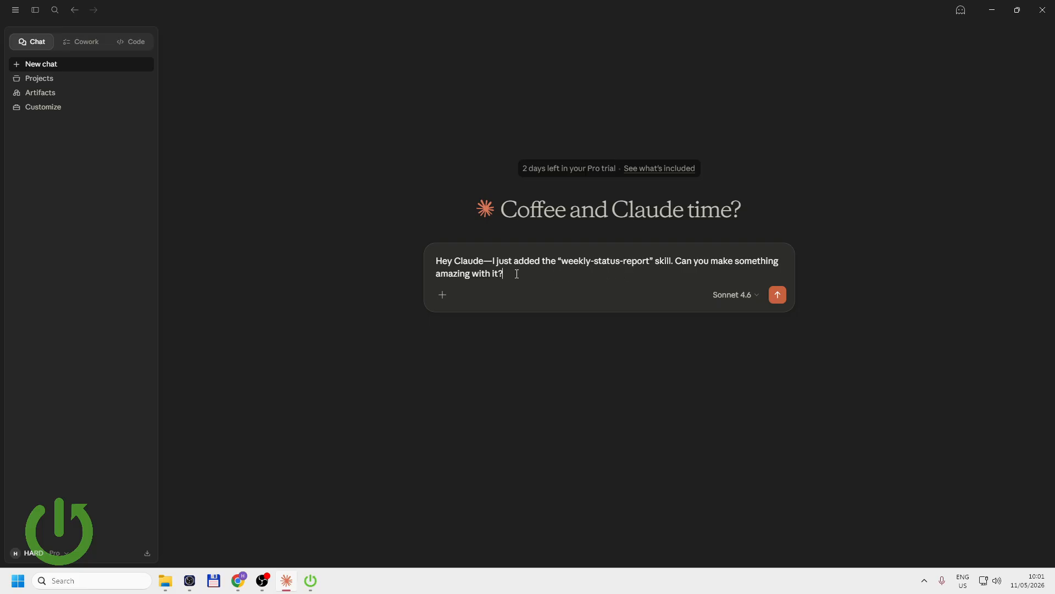
{"action": "key", "text": "ctrl+a"}
{"action": "key", "text": "ctrl+x"}
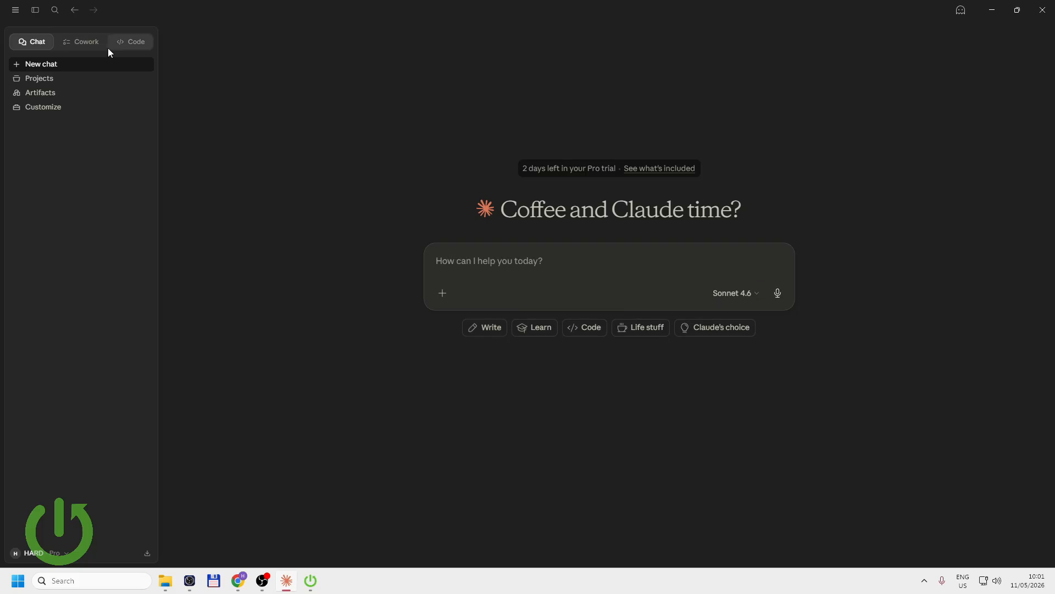
{"action": "left_click", "coordinate": [99, 44]}
{"action": "key", "text": "ctrl+v"}
{"action": "key", "text": "ctrl+a"}
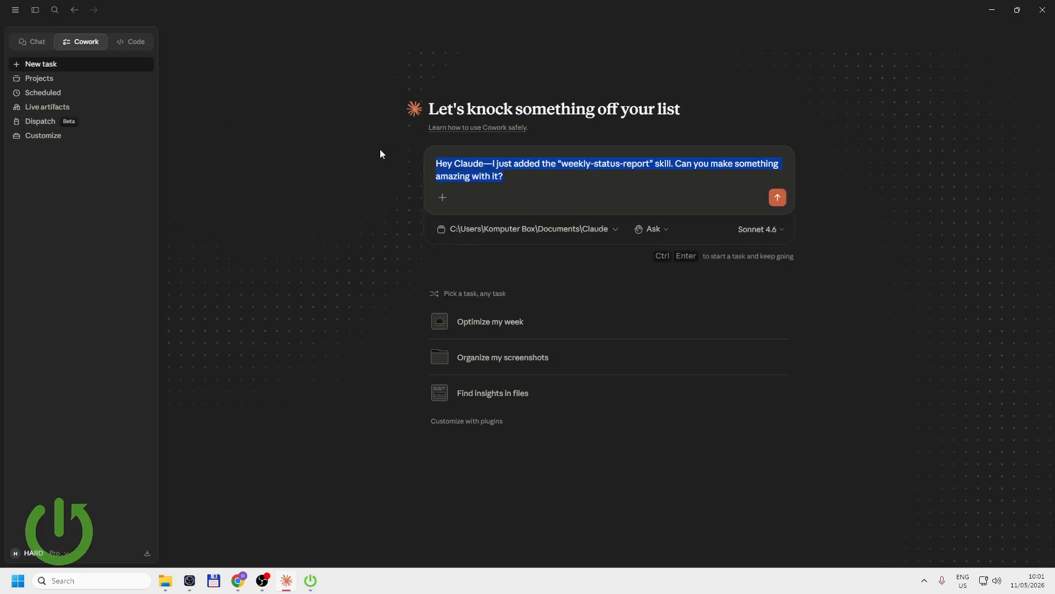
{"action": "key", "text": "ctrl+x"}
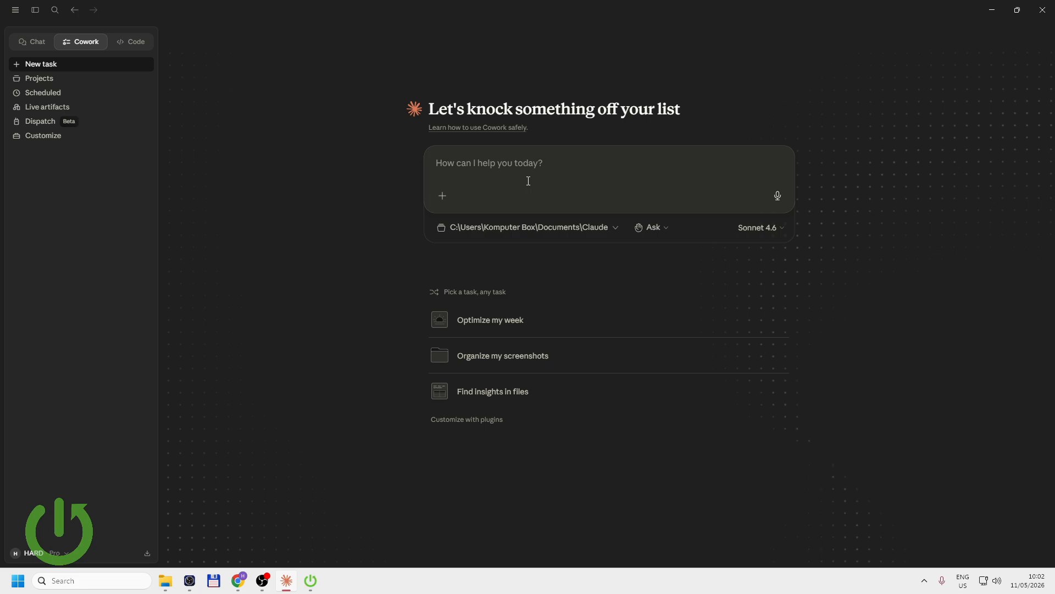
Step: Fill the task prompt with pasted bullet notes on the work week, from the user auth service migration to the slow analytics page
{"action": "type", "text": "monday"}
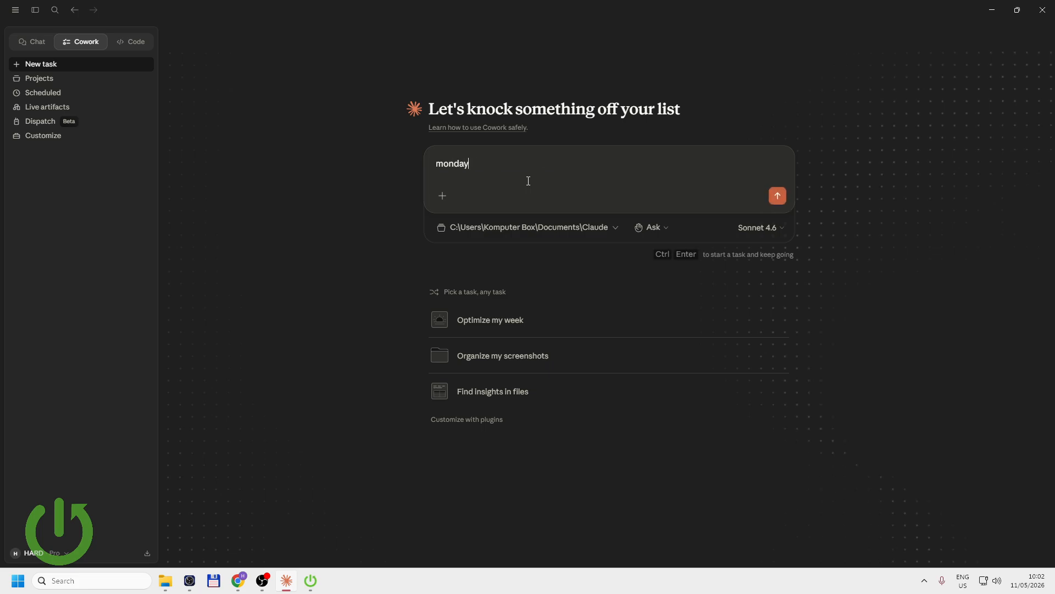
{"action": "type", "text": " - finally fixed the auth"}
{"action": "key", "text": "ctrl+a"}
{"action": "key", "text": "ctrl+v"}
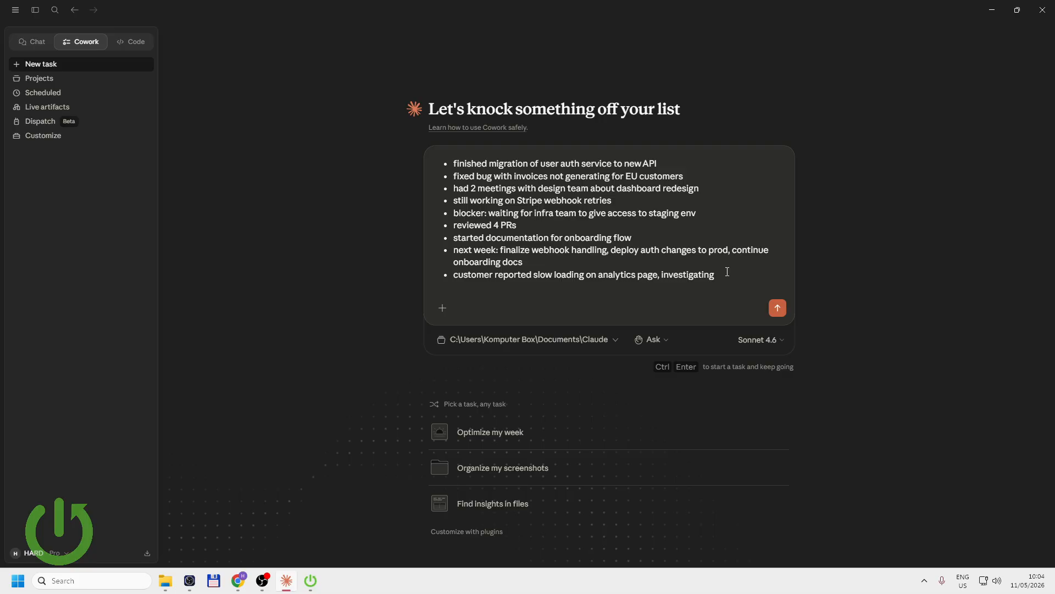
Step: Add "Use the weekly-status-report skill to turn these notes into a status report." below the bullet notes and submit the task
{"action": "key", "text": "Return"}
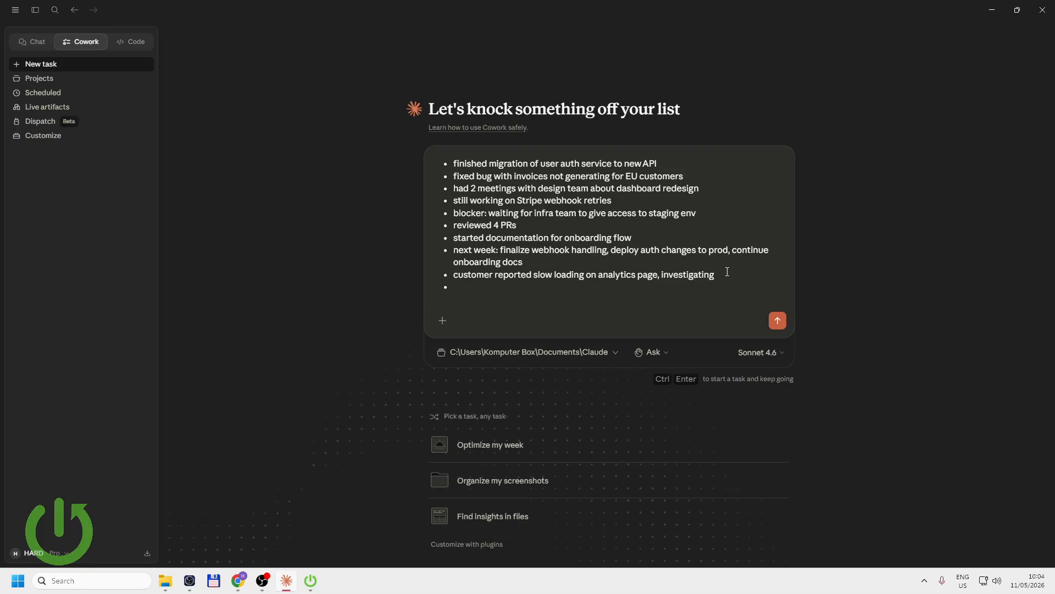
{"action": "key", "text": "BackSpace"}
{"action": "key", "text": "Return"}
{"action": "type", "text": "Use the weekly-status-r"}
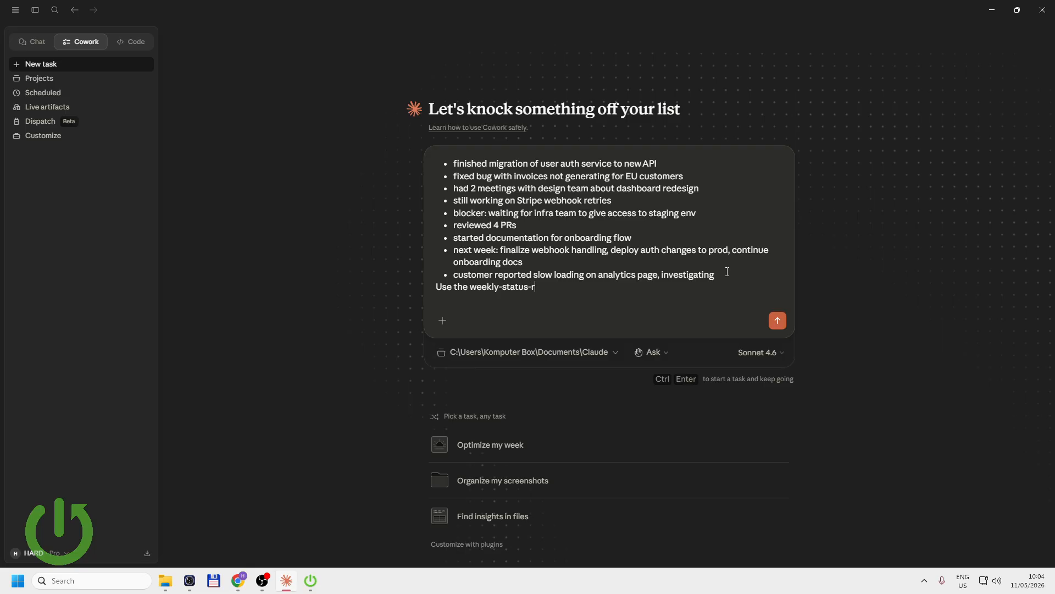
{"action": "type", "text": "eport skillto"}
{"action": "key", "text": "BackSpace"}
{"action": "key", "text": "BackSpace"}
{"action": "type", "text": "to turn these notes into"}
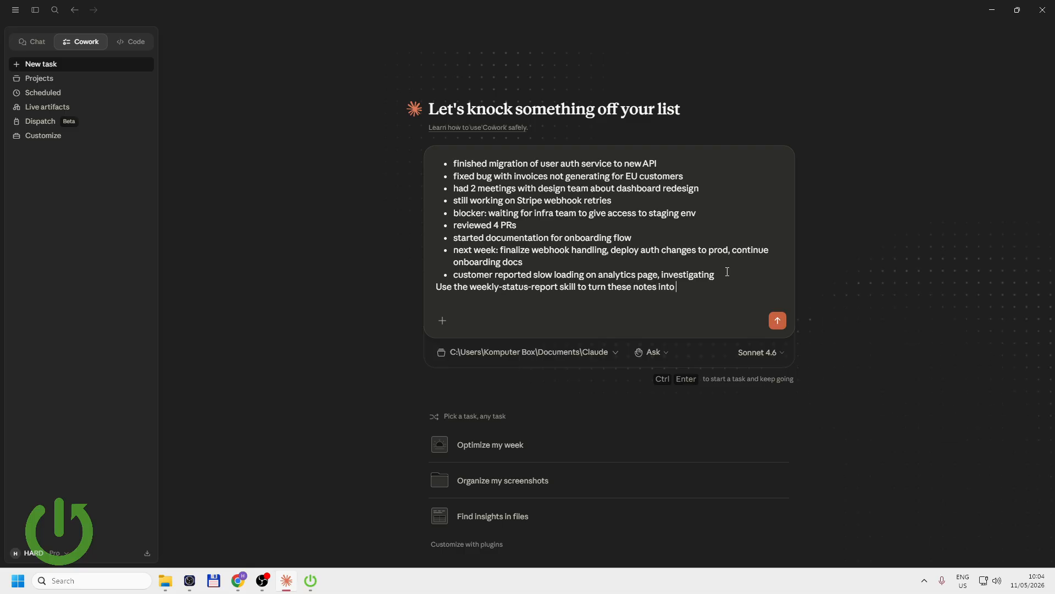
{"action": "type", "text": " a status report."}
{"action": "key", "text": "Return"}
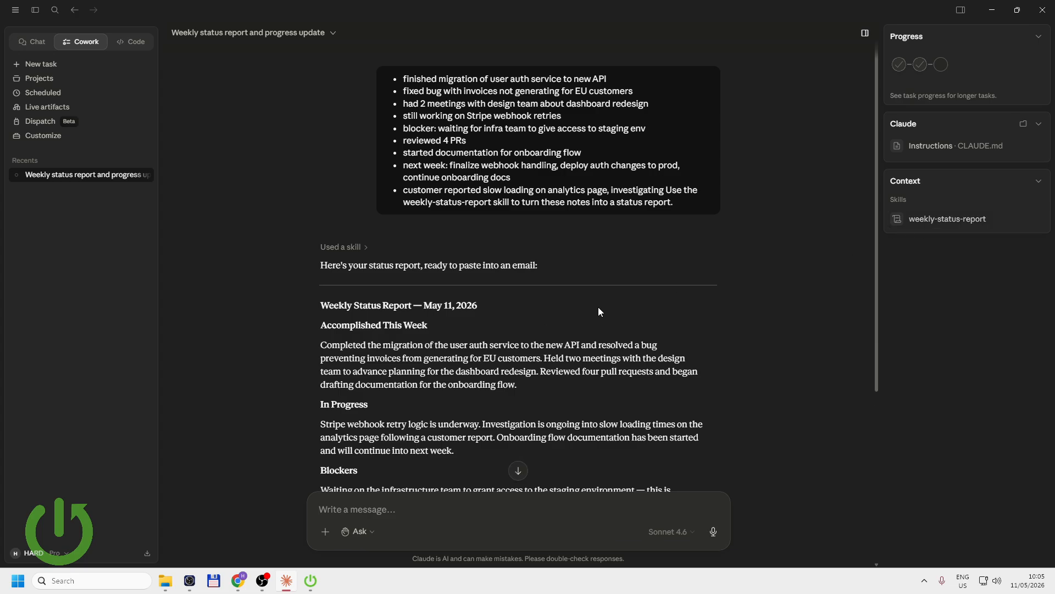
Step: Read through the generated weekly status report, from the accomplishments section to next week's priorities
{"action": "scroll", "coordinate": [644, 290], "scroll_direction": "down", "scroll_amount": 4}
{"action": "scroll", "coordinate": [645, 292], "scroll_direction": "up", "scroll_amount": 3}
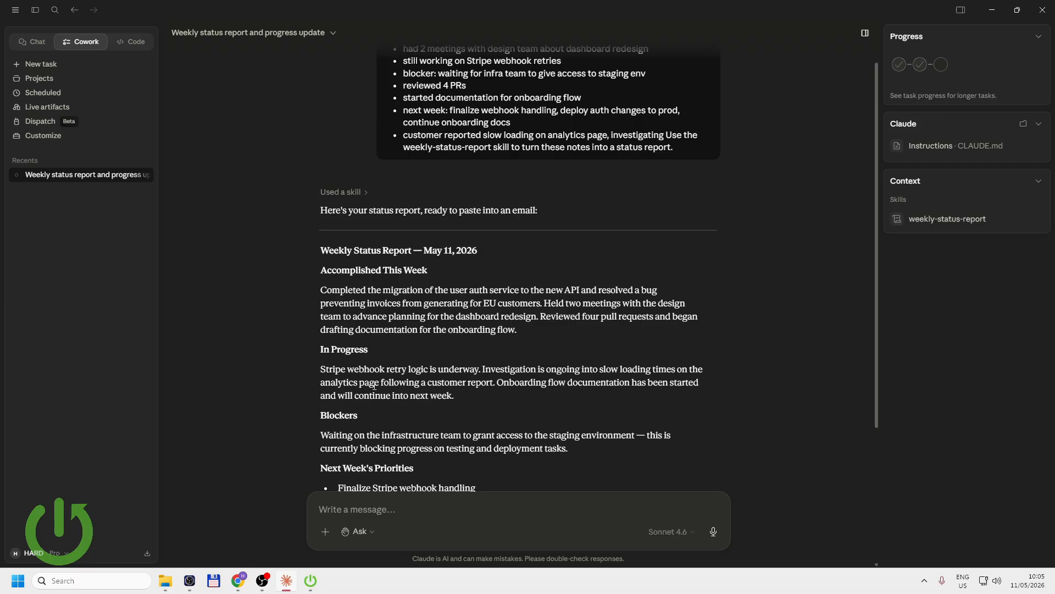
{"action": "scroll", "coordinate": [388, 368], "scroll_direction": "down", "scroll_amount": 1}
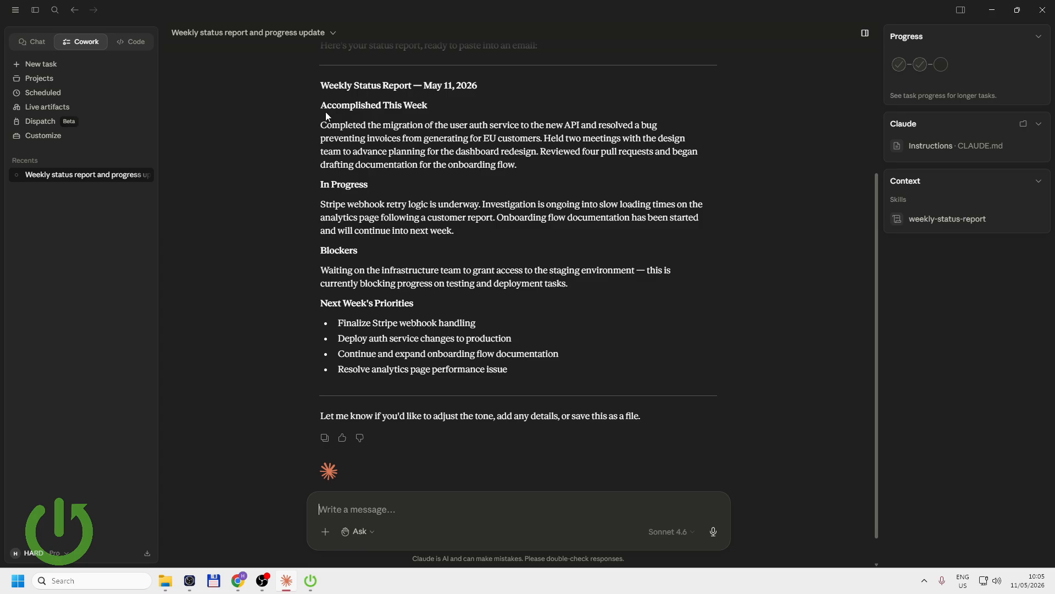
{"action": "scroll", "coordinate": [326, 111], "scroll_direction": "up", "scroll_amount": 1}
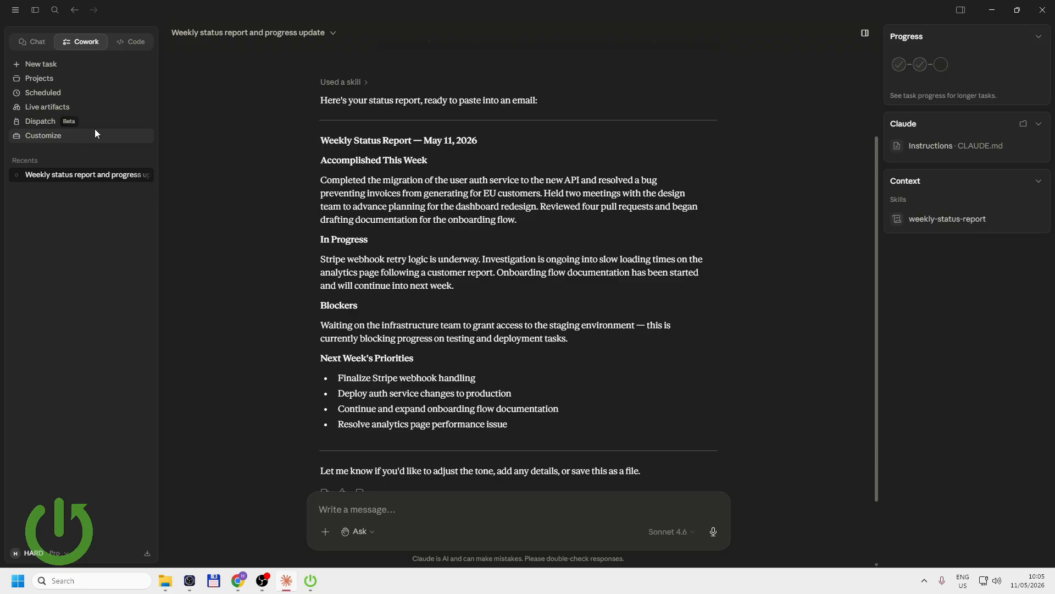
Step: View the management options of the weekly-status-report skill in the customization area, and return to the new task screen
{"action": "left_click", "coordinate": [64, 136]}
{"action": "left_click", "coordinate": [55, 63]}
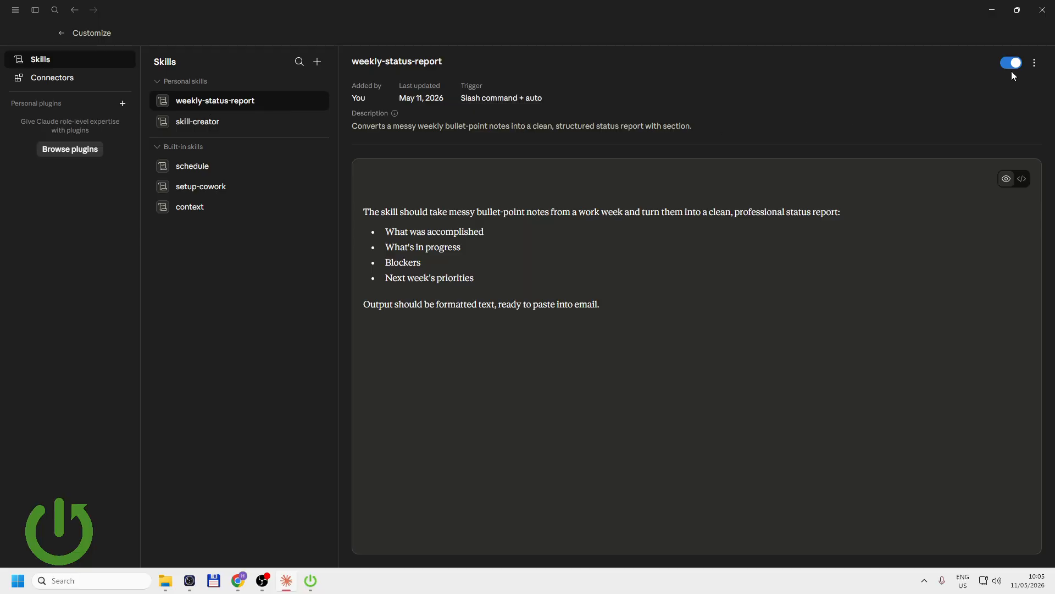
{"action": "left_click", "coordinate": [1035, 63]}
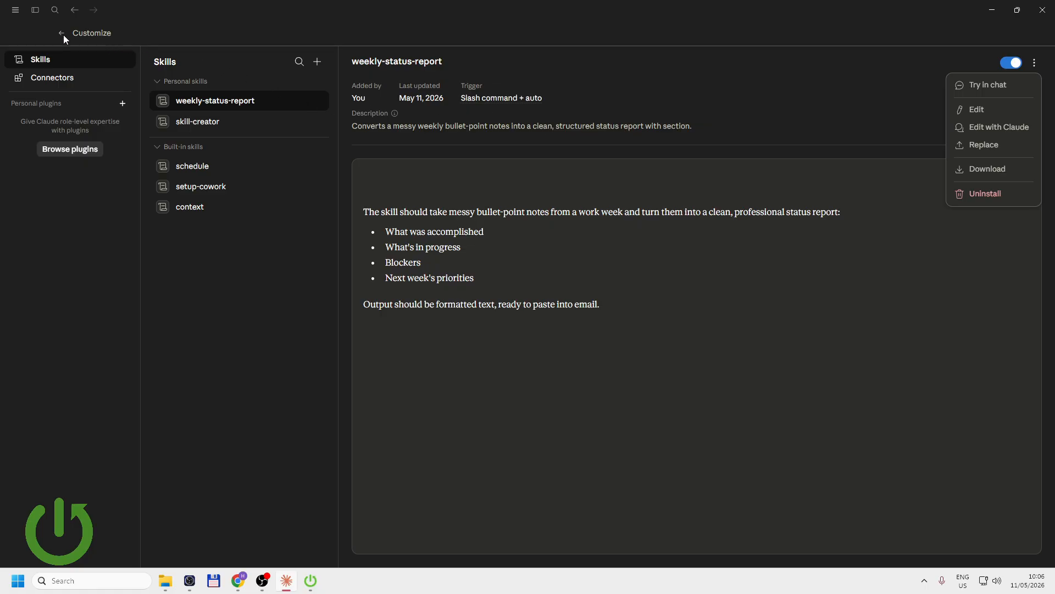
{"action": "key", "text": "Escape"}
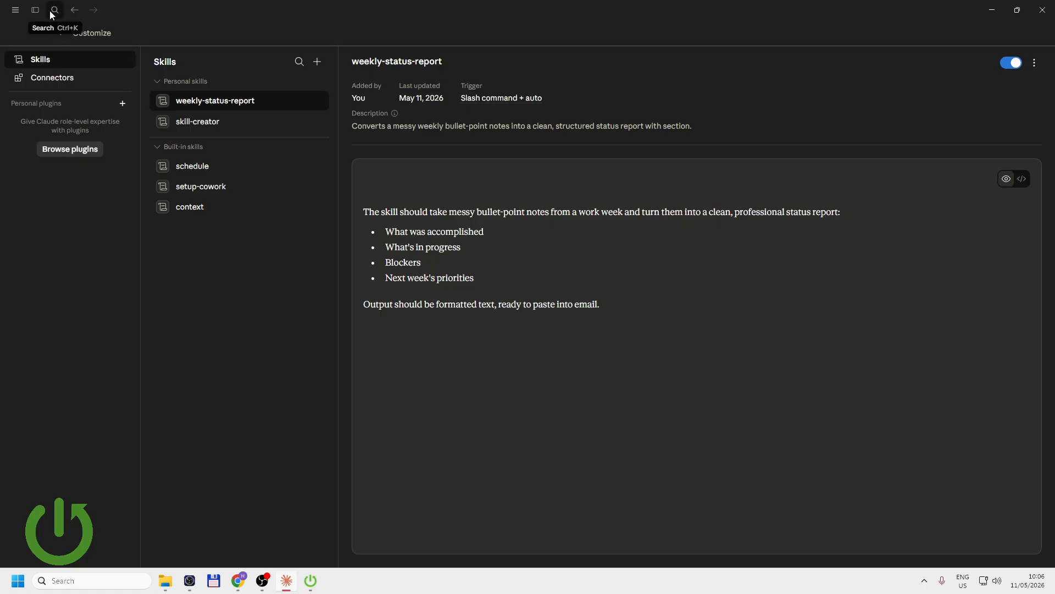
{"action": "left_click", "coordinate": [62, 34]}
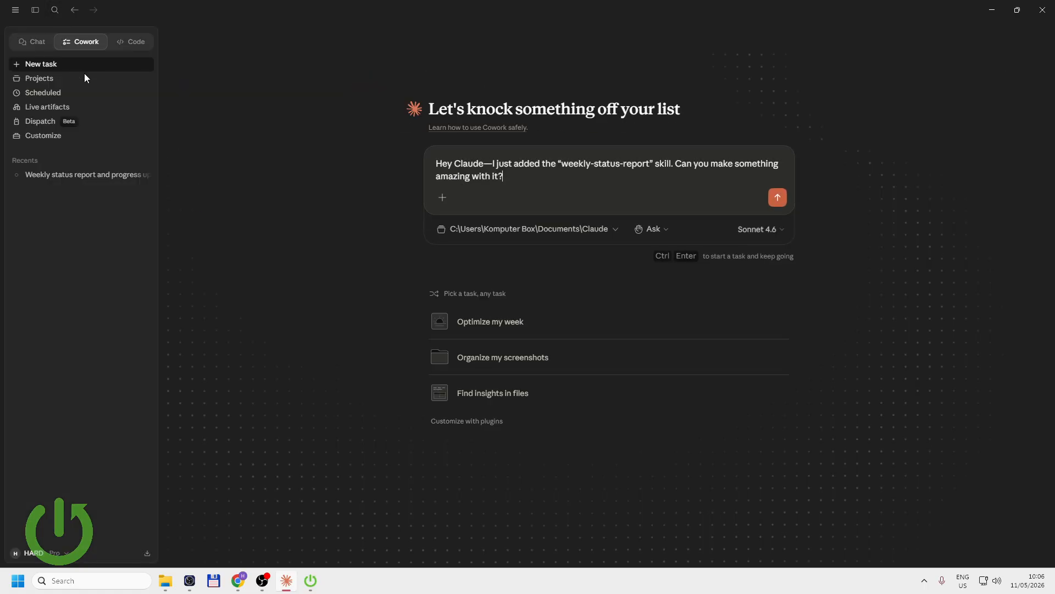